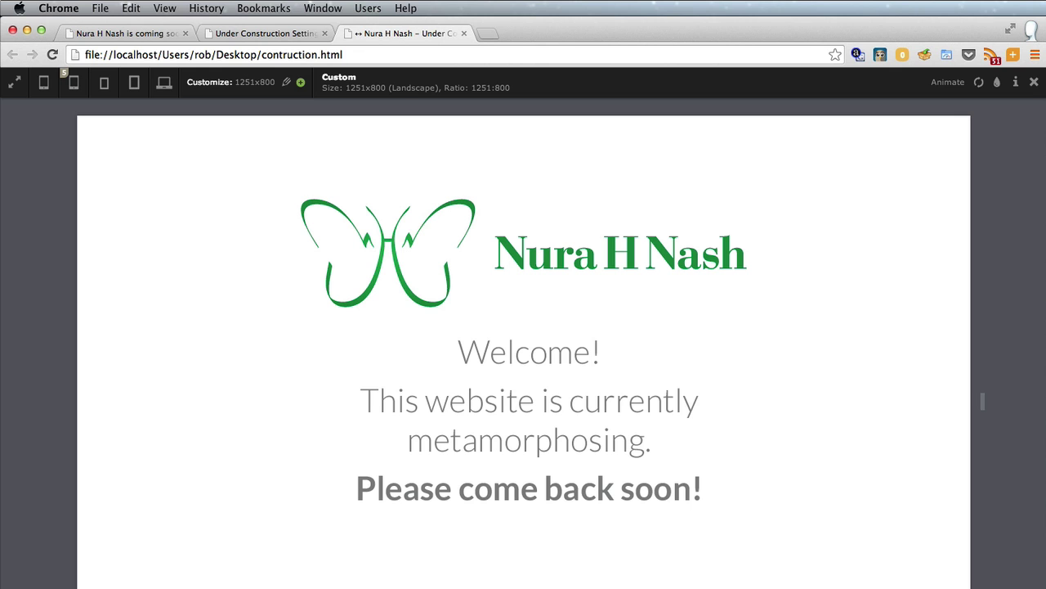
Step: Narrow the emulated preview viewport from 1251x800 to 799x800
left_click_drag(978, 438, 650, 401)
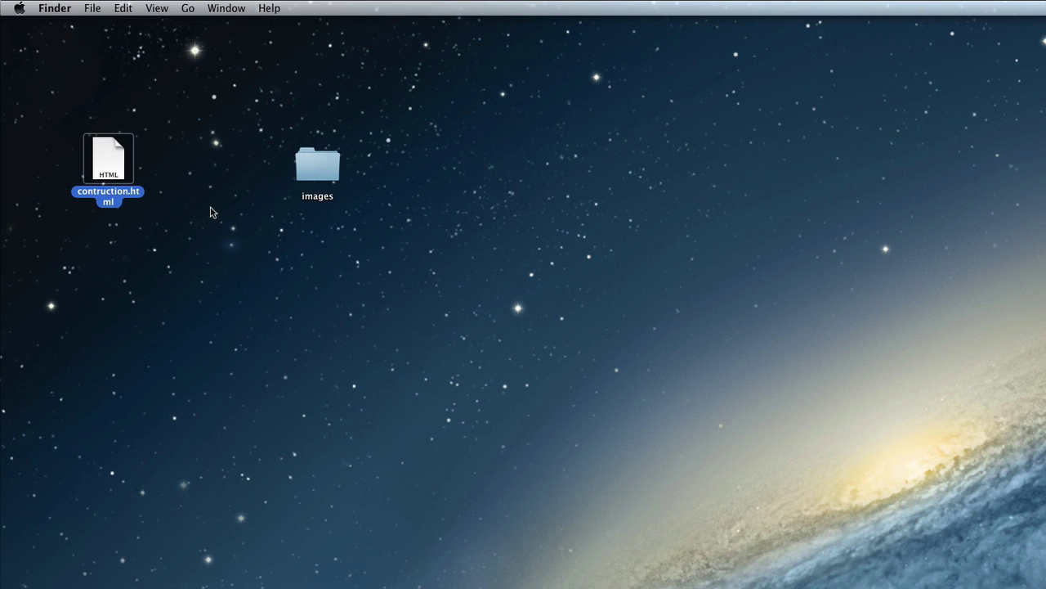
Step: Open the images folder and Quick Look construction.png, then close the preview
left_click(313, 170)
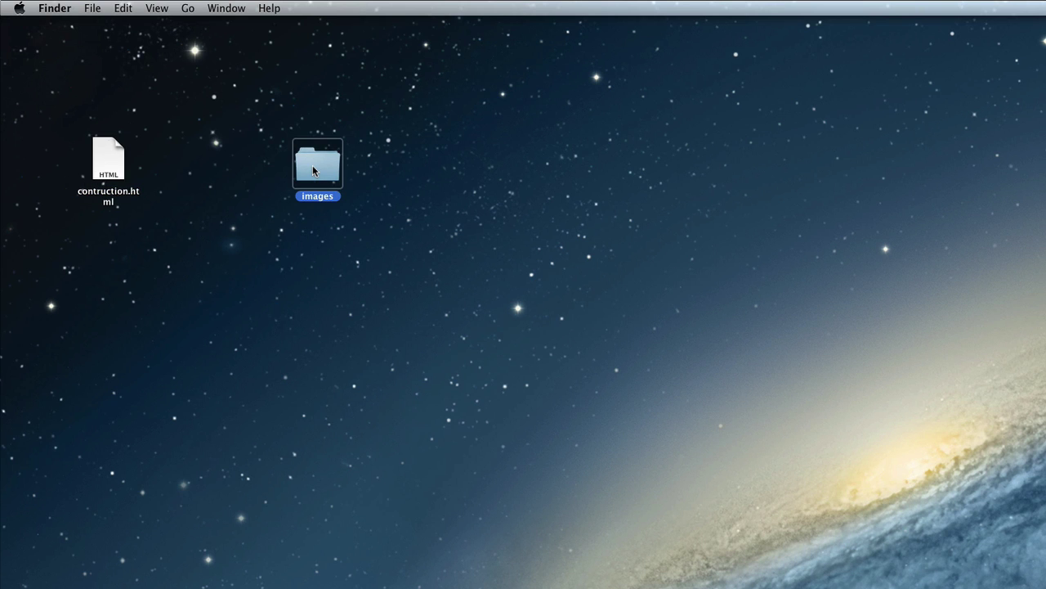
double_click(312, 170)
left_click(330, 127)
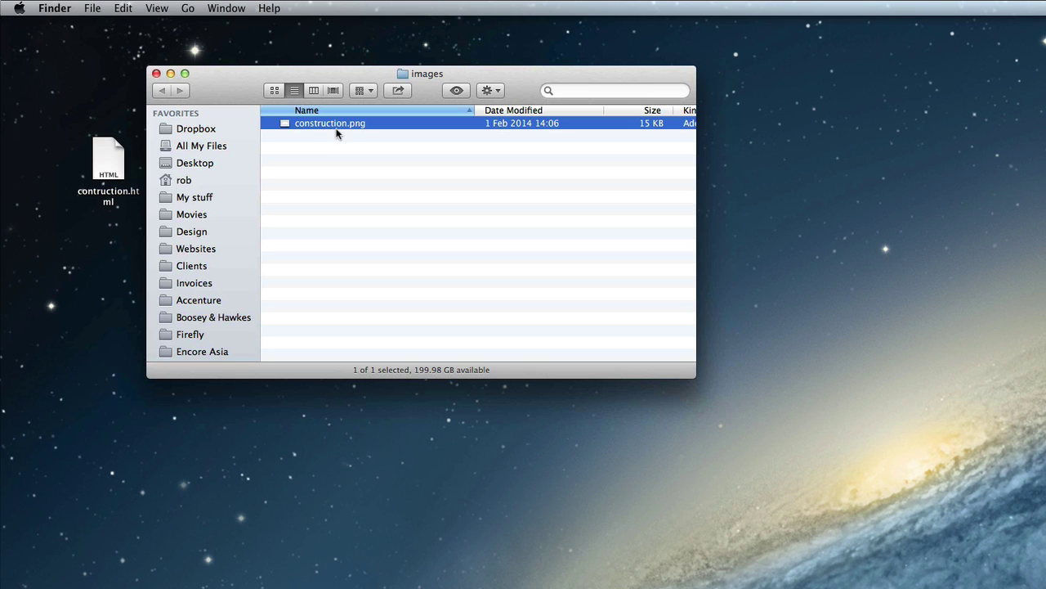
key("space")
left_click_drag(876, 37, 410, 34)
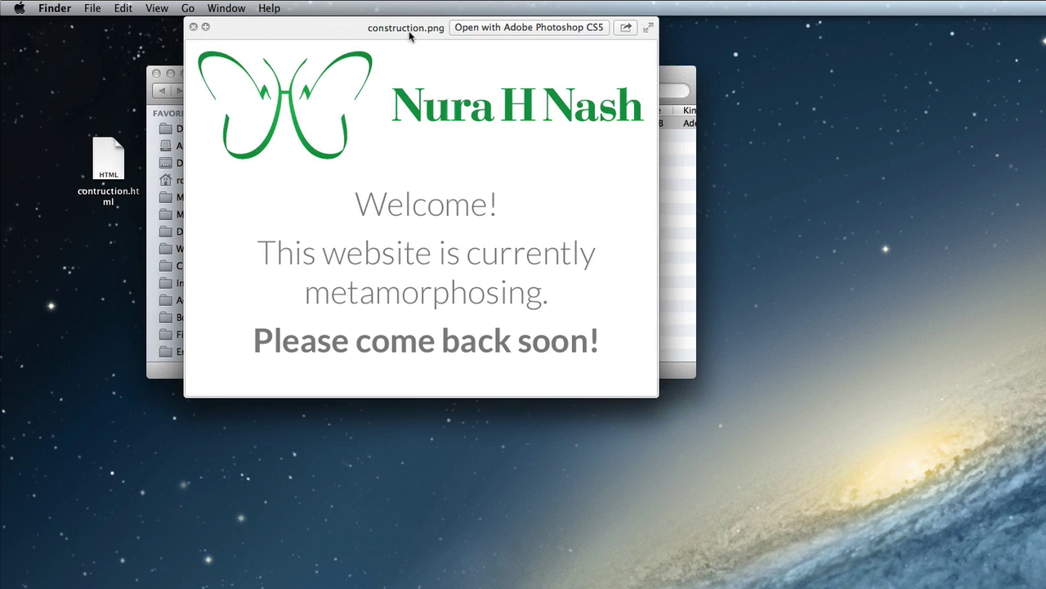
left_click(194, 27)
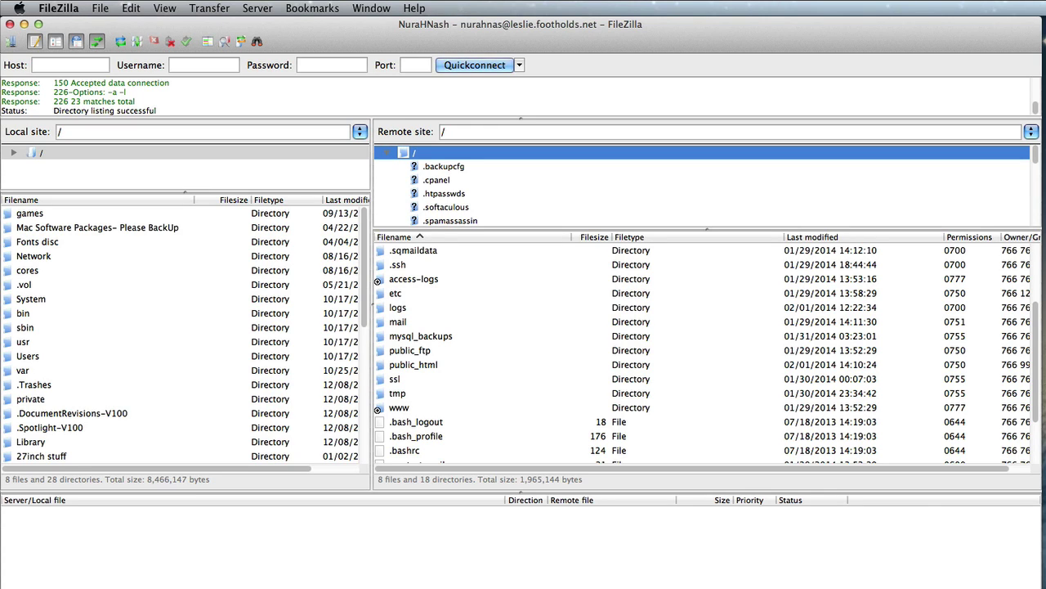
Step: Open public_html on the server and upload the images folder into it
left_click(490, 365)
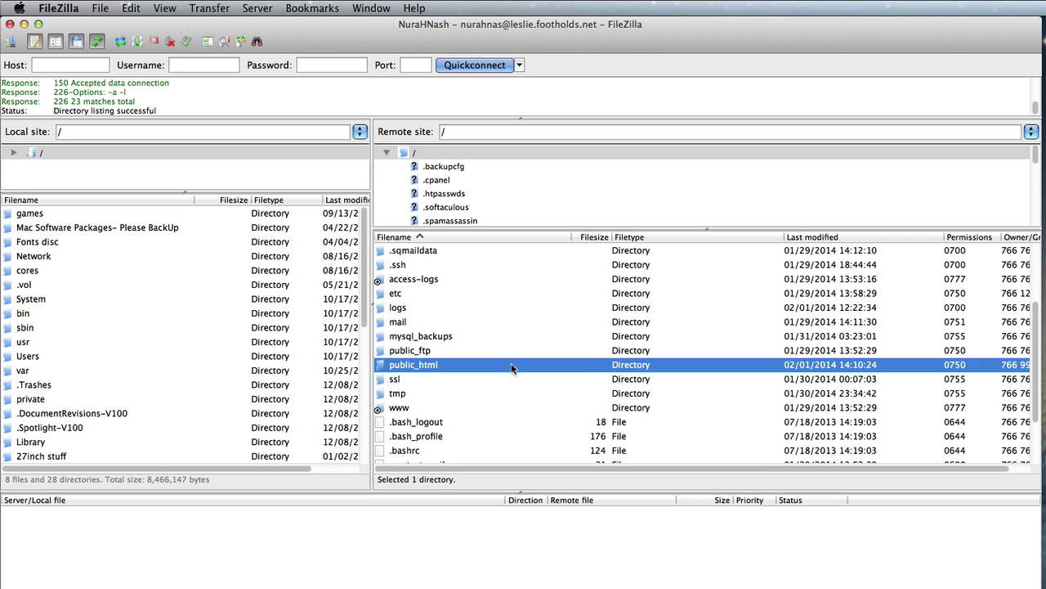
double_click(512, 368)
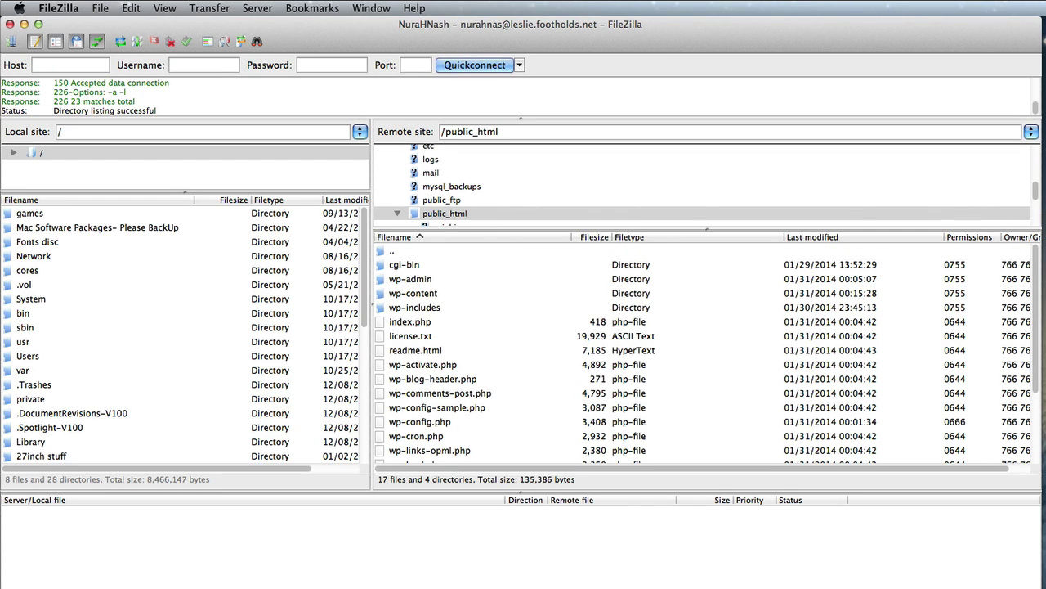
left_click_drag(1042, 392, 500, 397)
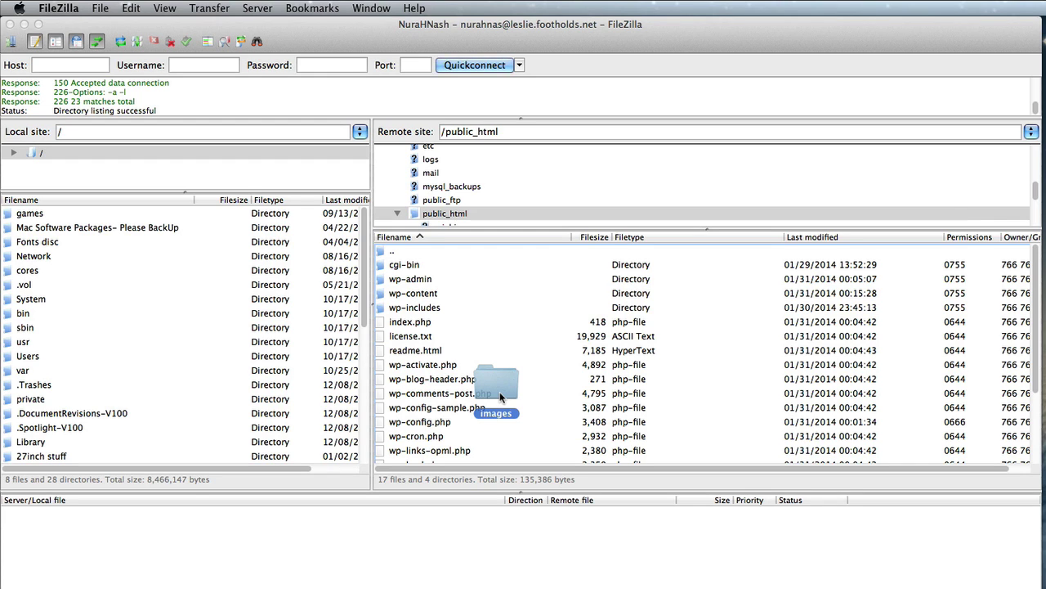
left_click_drag(499, 396, 499, 396)
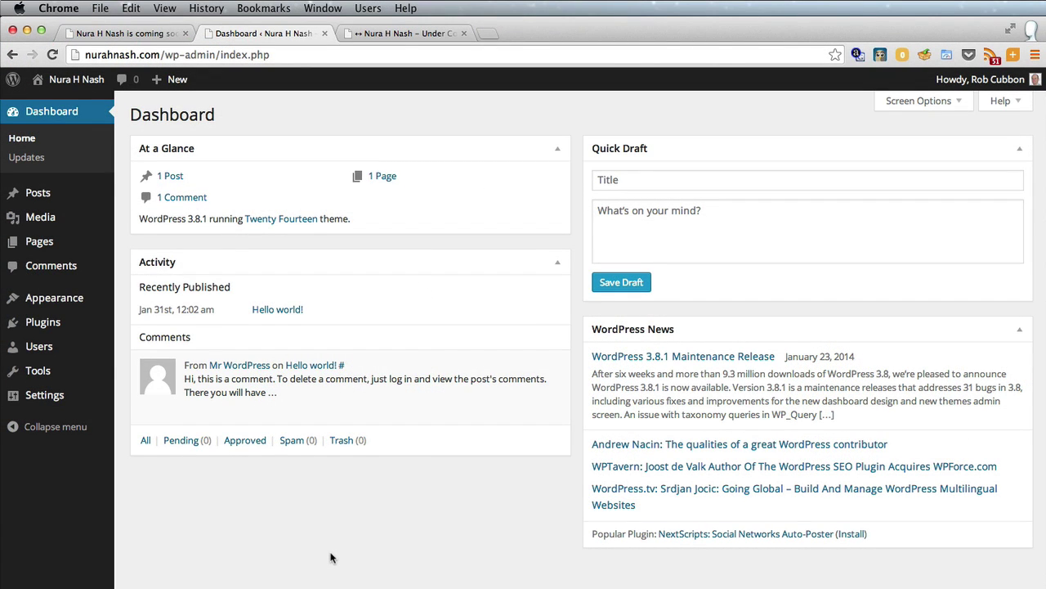
Step: Reload the site's front page, then open Settings > Under Construction and scroll to Display Options
left_click(117, 32)
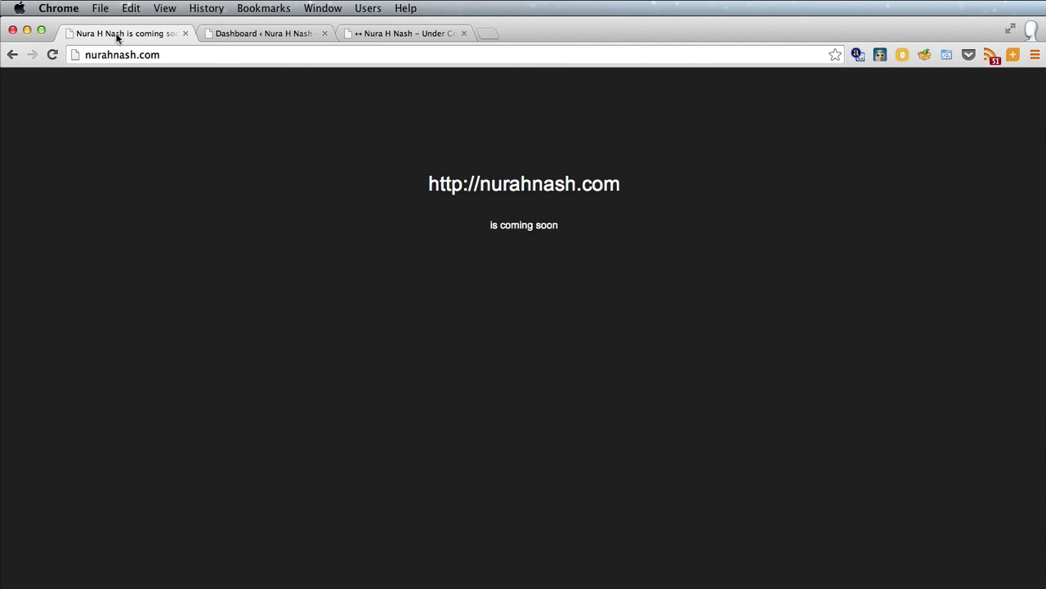
left_click(51, 55)
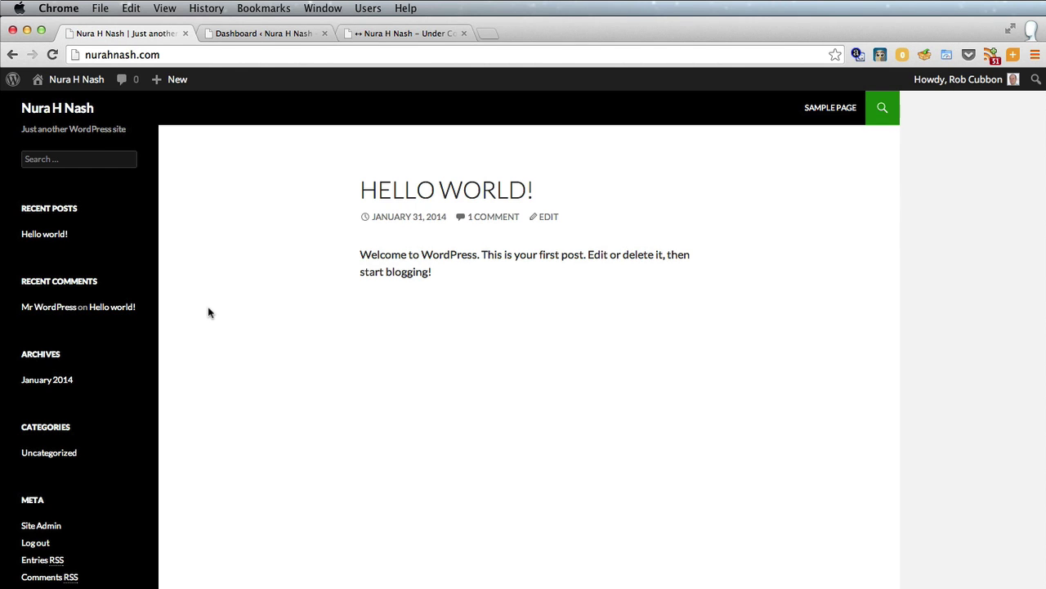
left_click(239, 34)
mouse_move(37, 397)
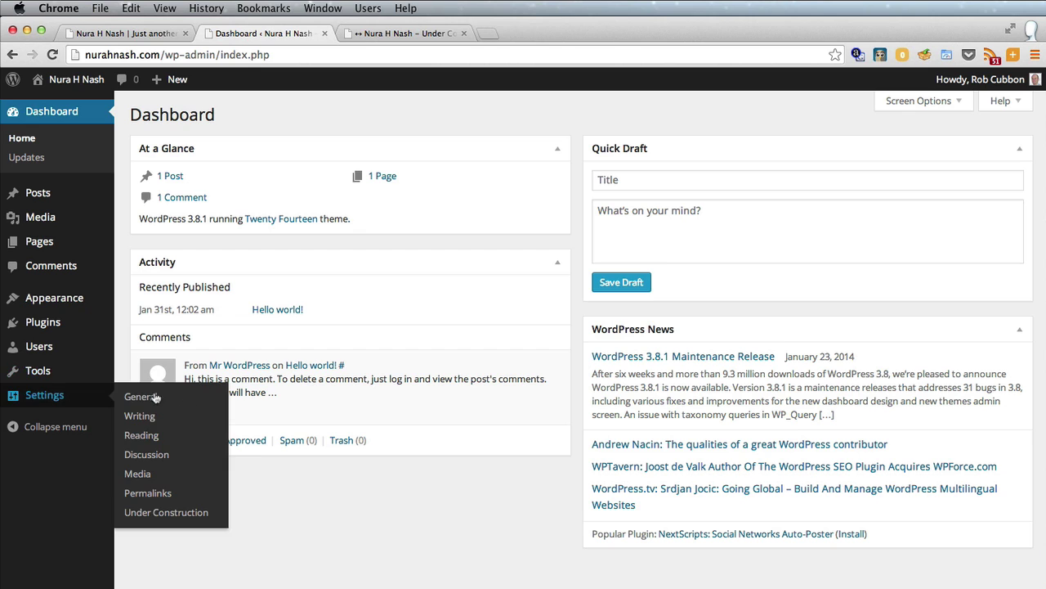
left_click(168, 512)
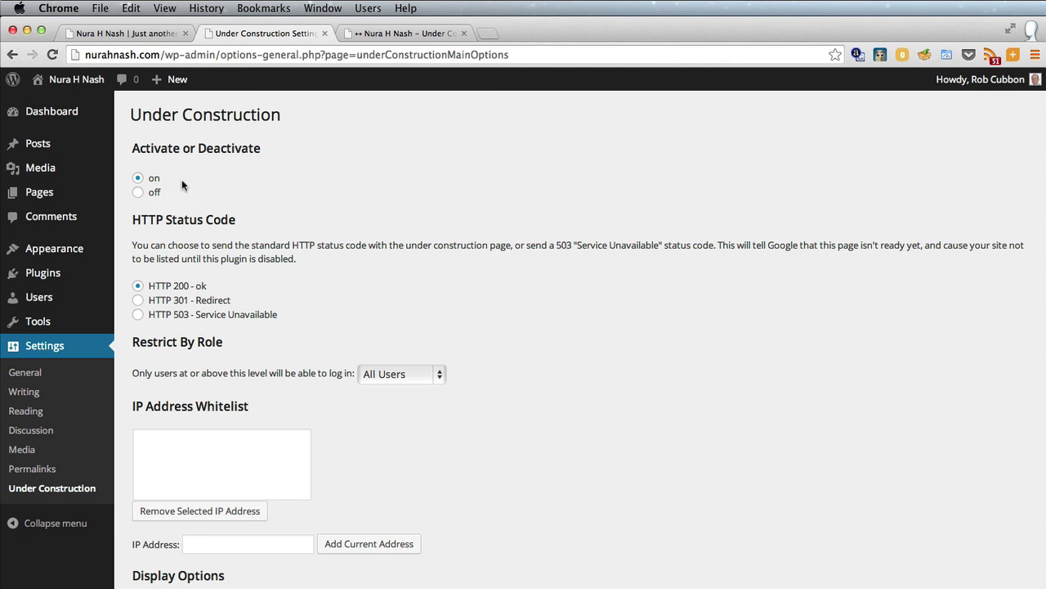
scroll(252, 190, "down", 1)
scroll(252, 190, "down", 3)
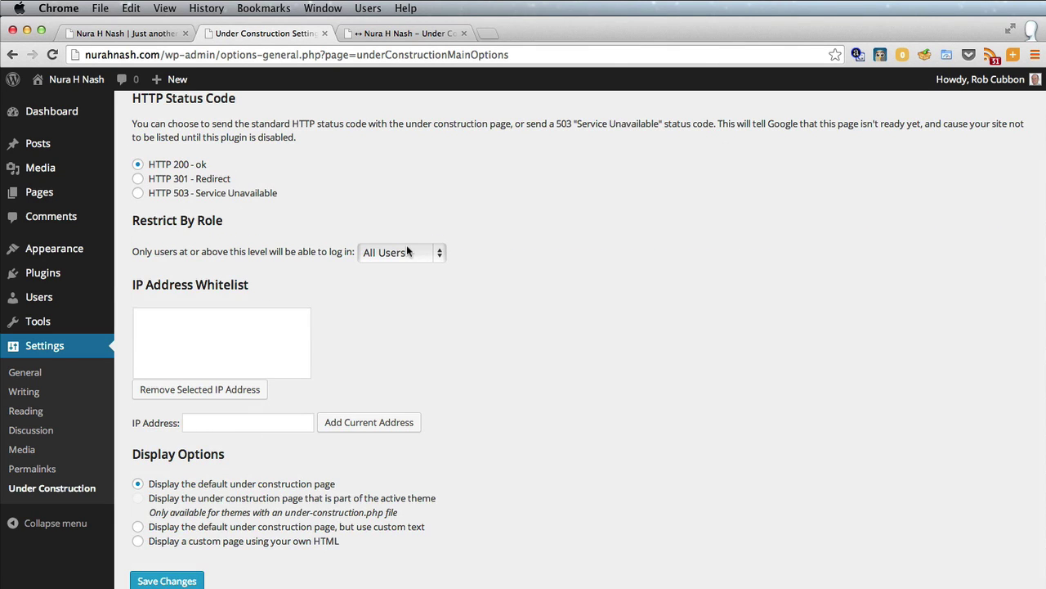
scroll(278, 343, "down", 1)
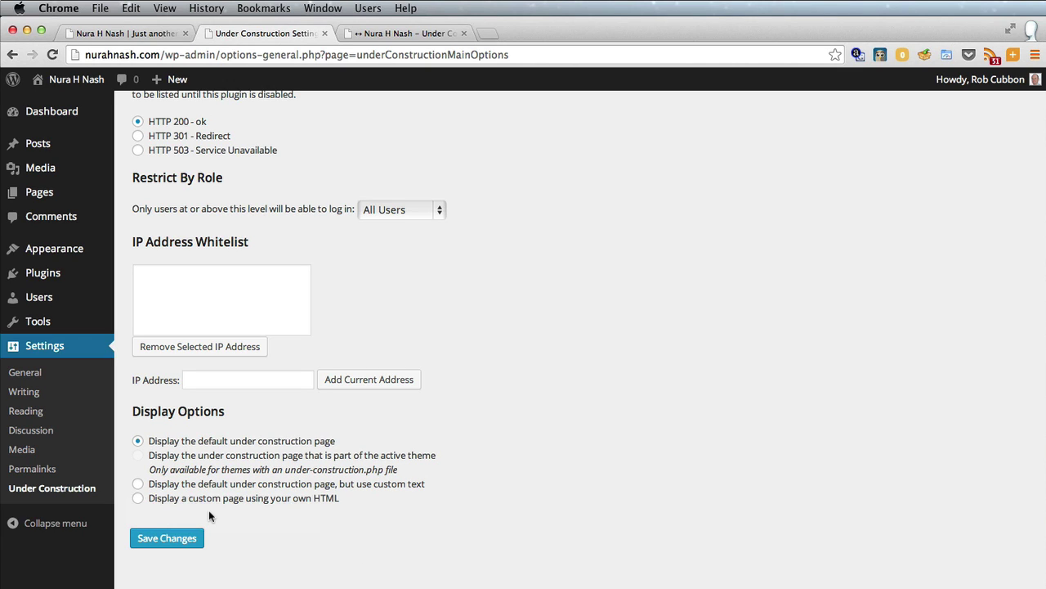
Step: Choose the default under construction page with custom text display option
left_click(138, 483)
scroll(281, 497, "down", 3)
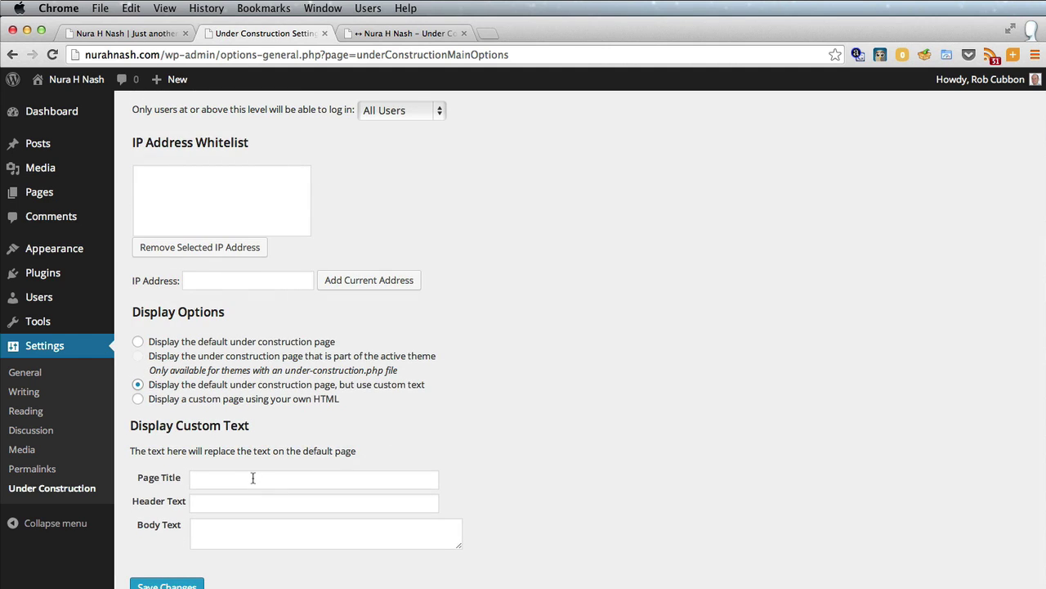
left_click(253, 477)
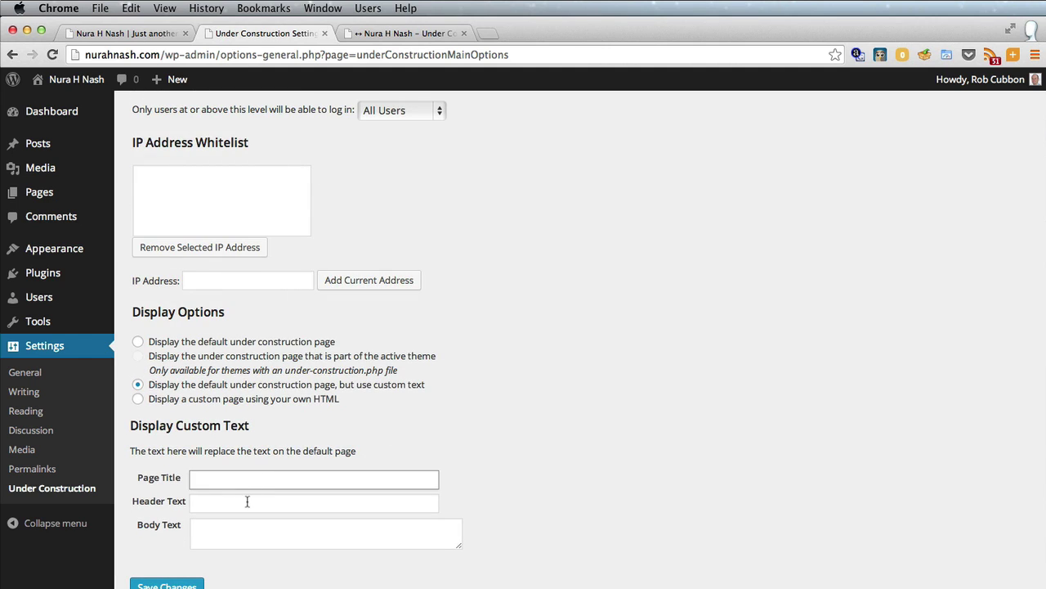
left_click(248, 502)
left_click(256, 534)
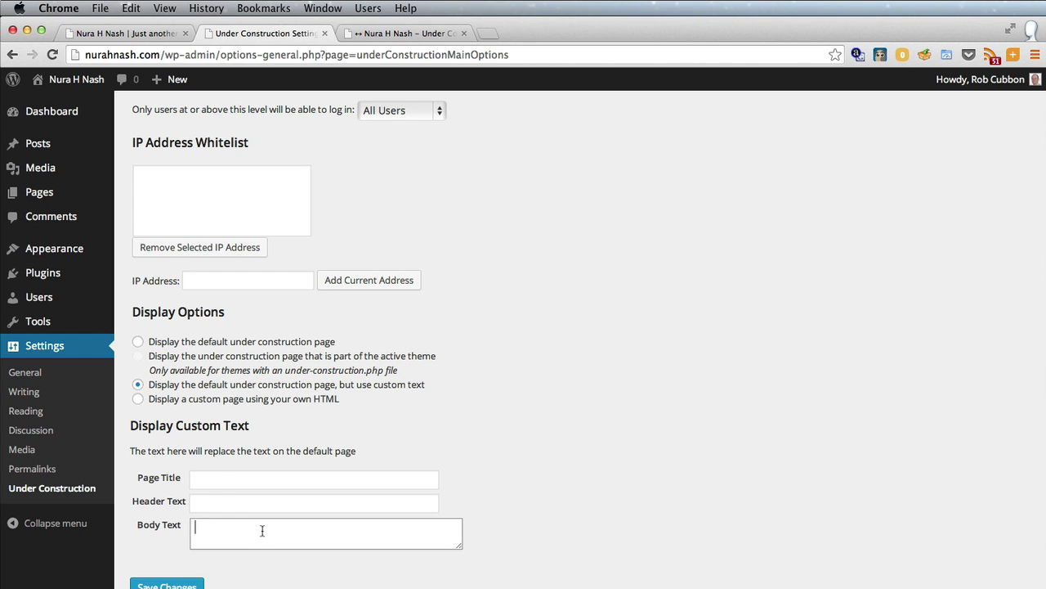
Step: Enter title 'Under construction', header 'Hello!', body 'Come back soon!' and save
left_click(219, 484)
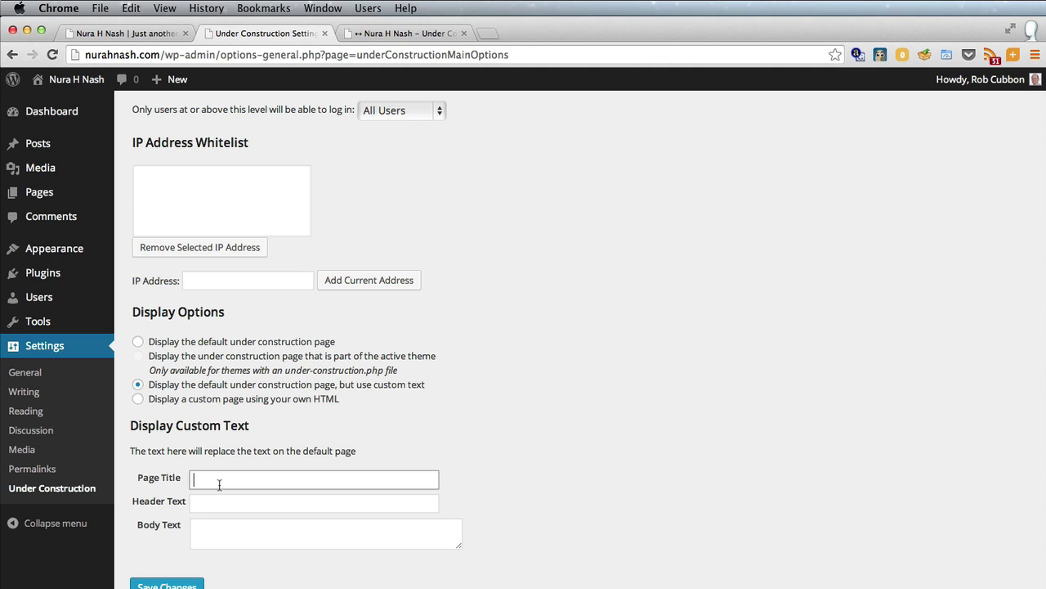
type("Under construction")
key("Tab")
type("Hello!")
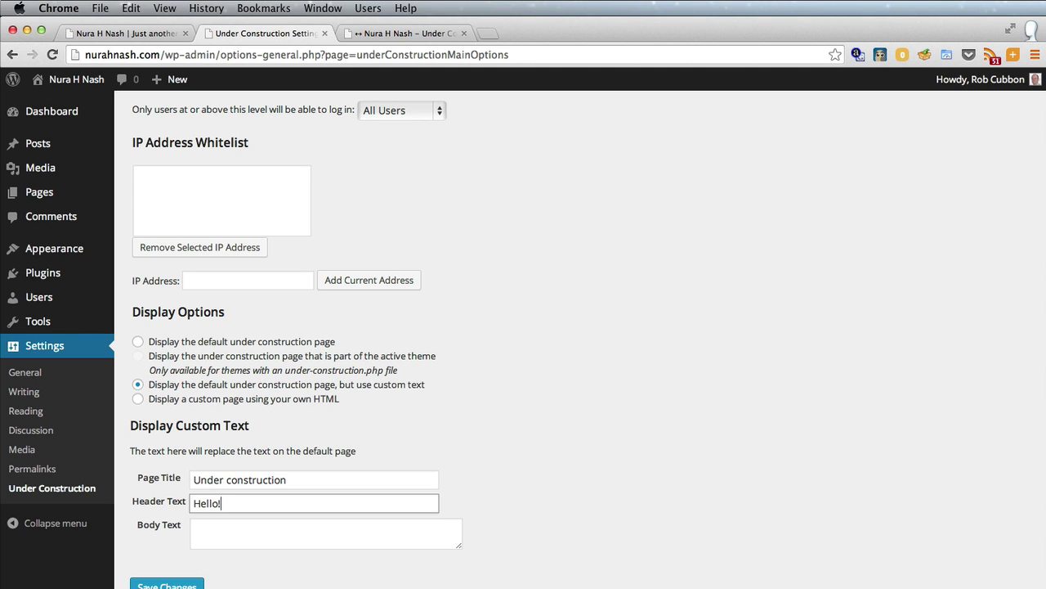
left_click(326, 533)
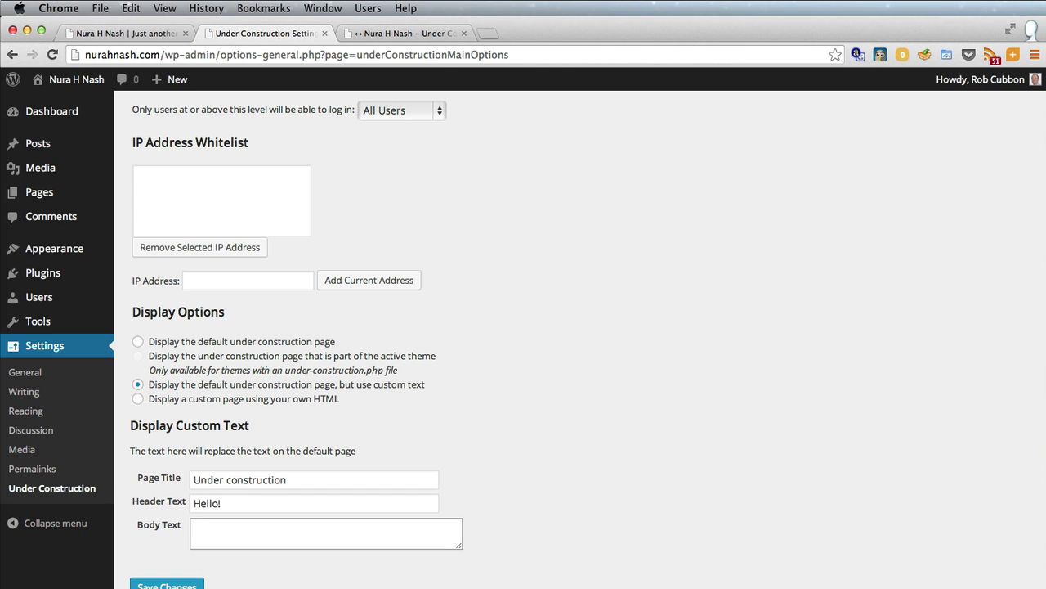
type("Come back soon!")
scroll(188, 546, "down", 1)
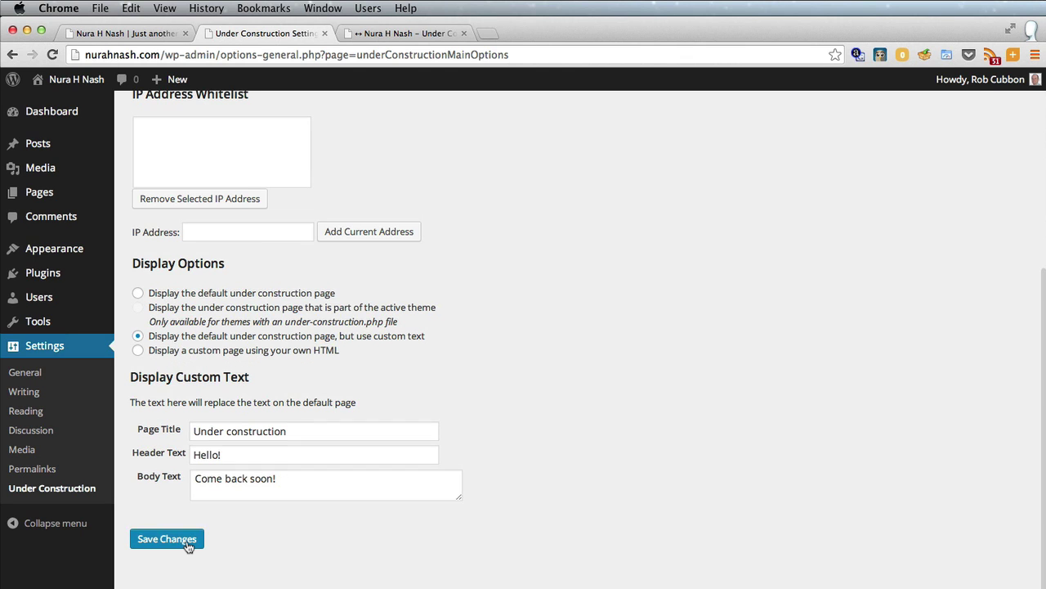
left_click(167, 539)
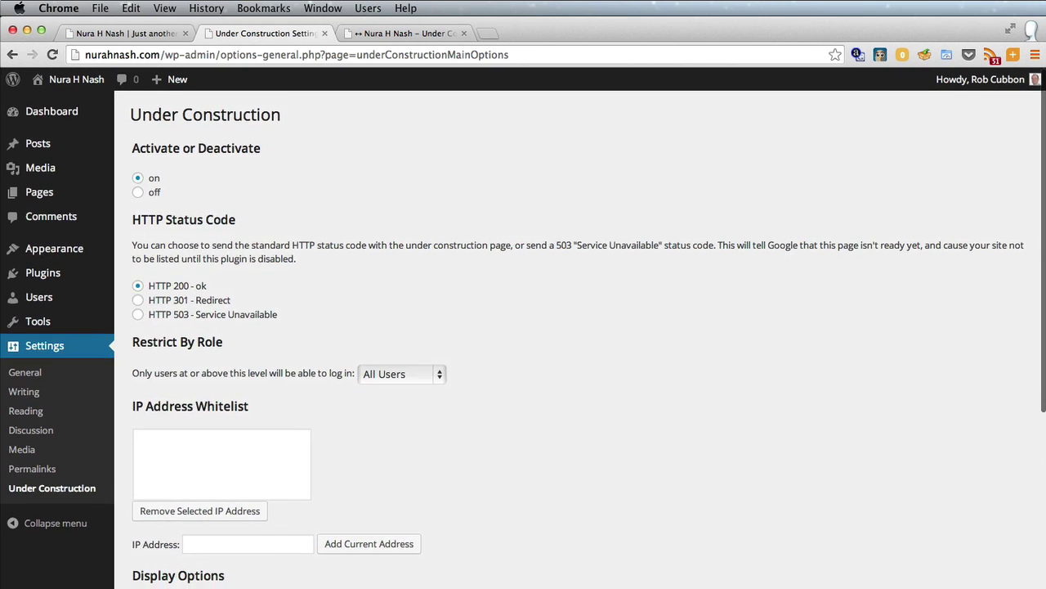
left_click(105, 33)
key("super+r")
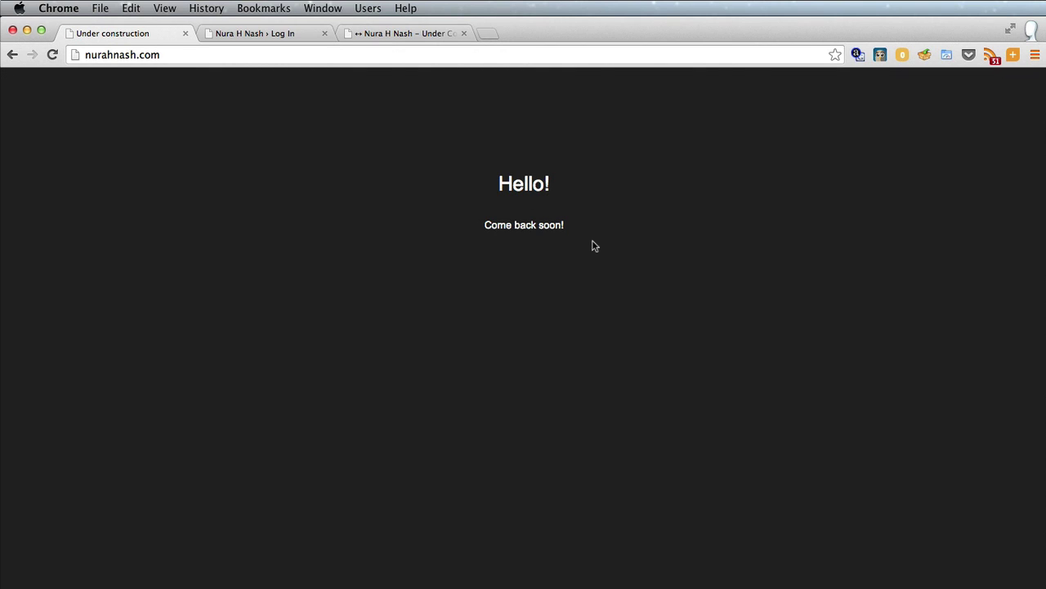
left_click(316, 6)
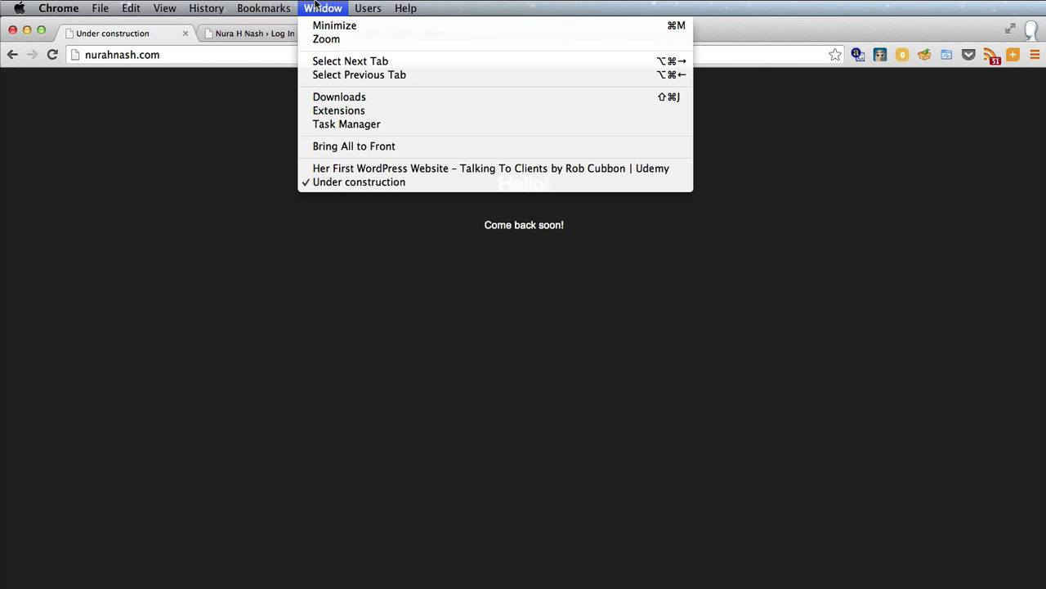
left_click(390, 182)
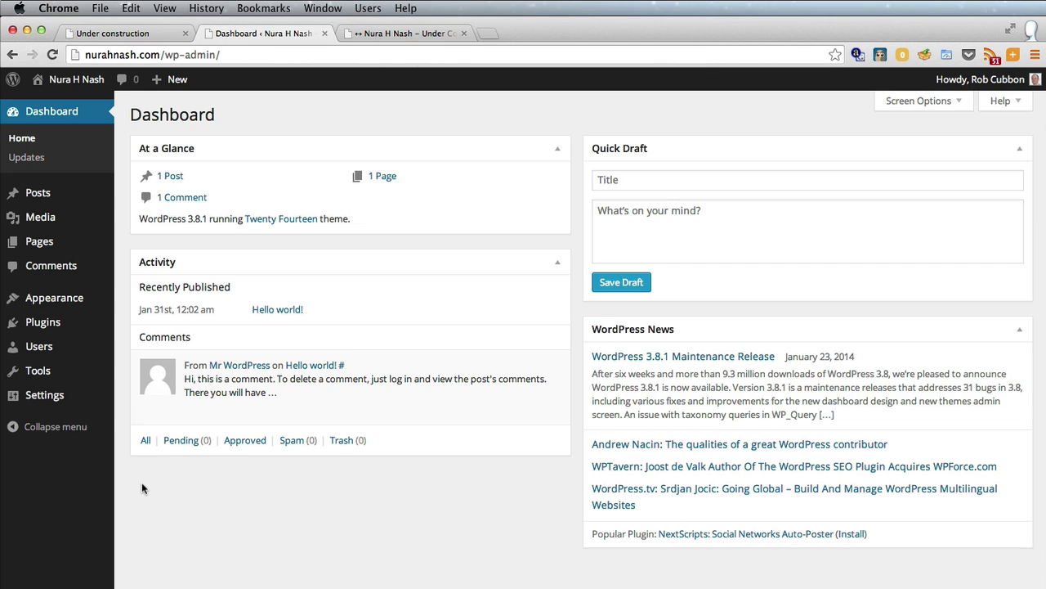
mouse_move(50, 395)
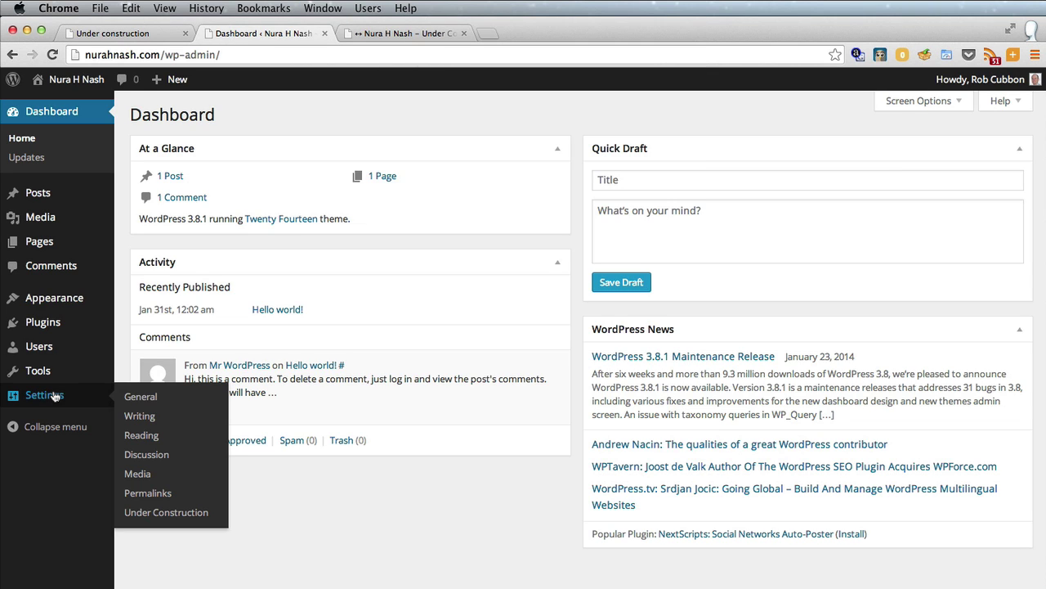
left_click(153, 513)
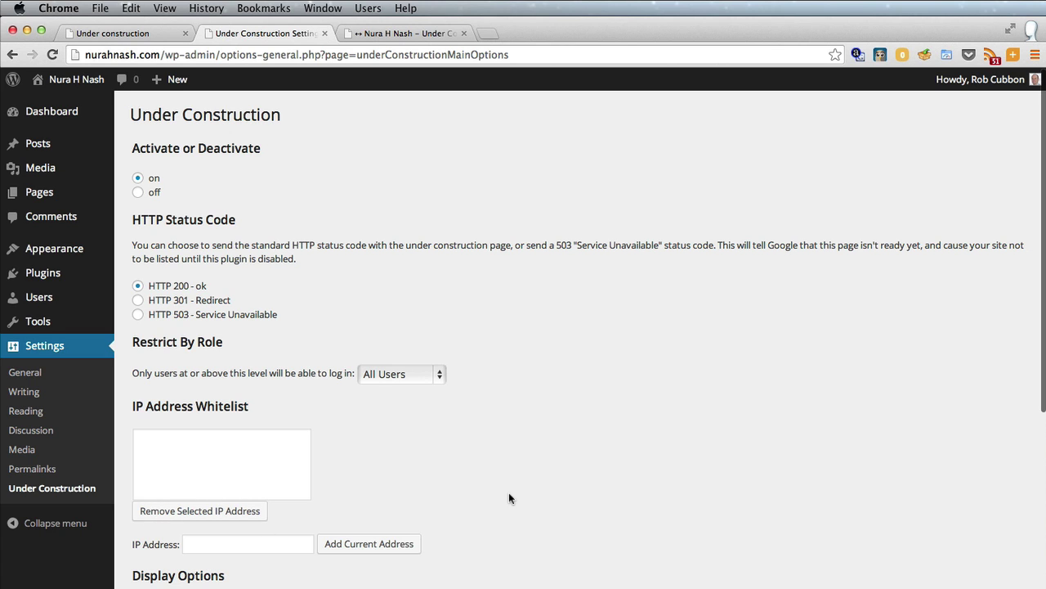
Step: Switch the display to a custom HTML page and paste the contruction.html markup
scroll(507, 495, "down", 5)
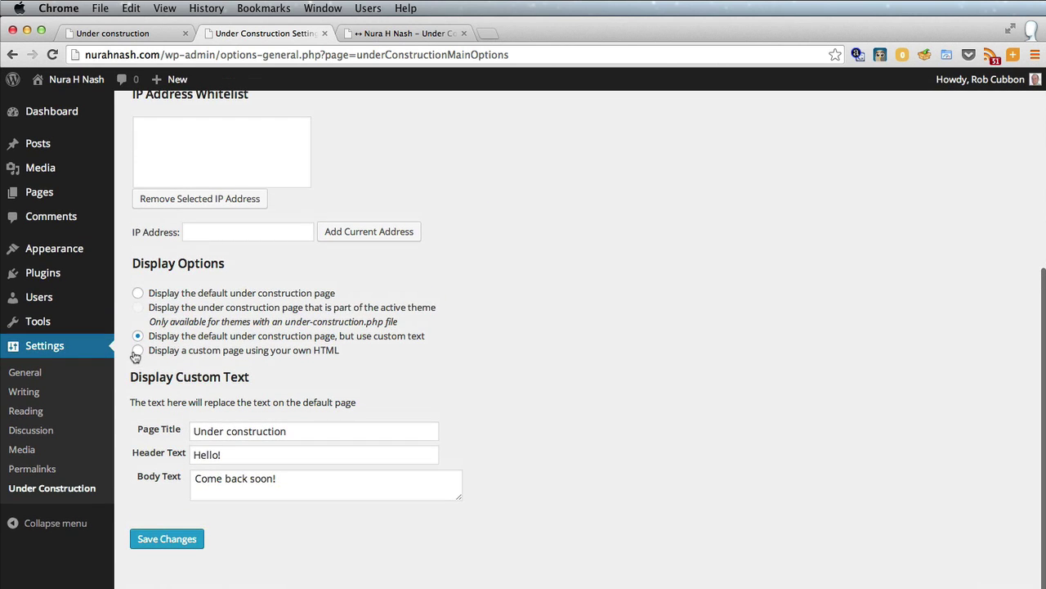
left_click(137, 350)
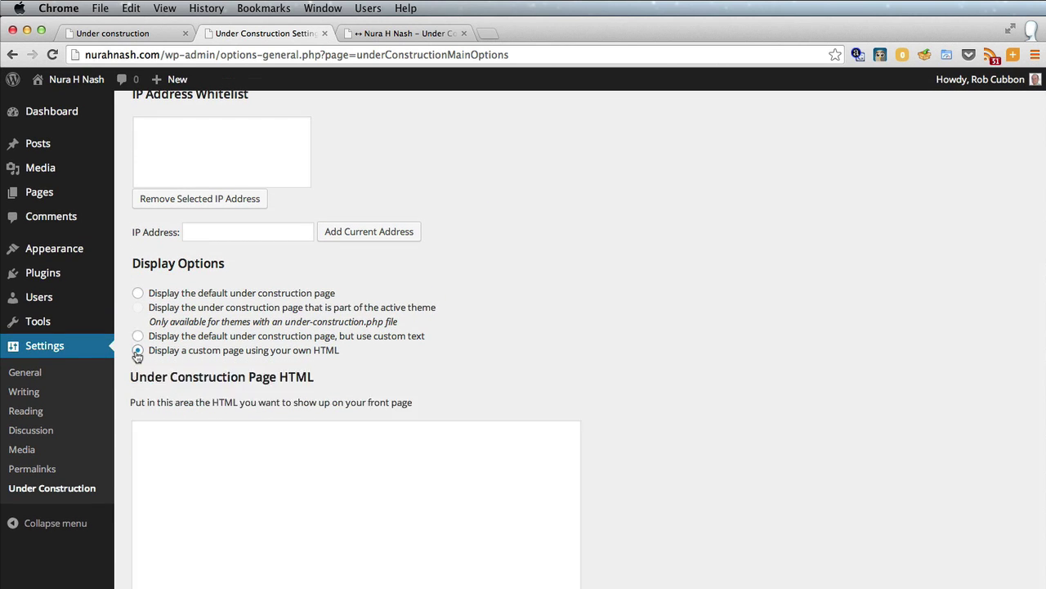
scroll(416, 373, "down", 3)
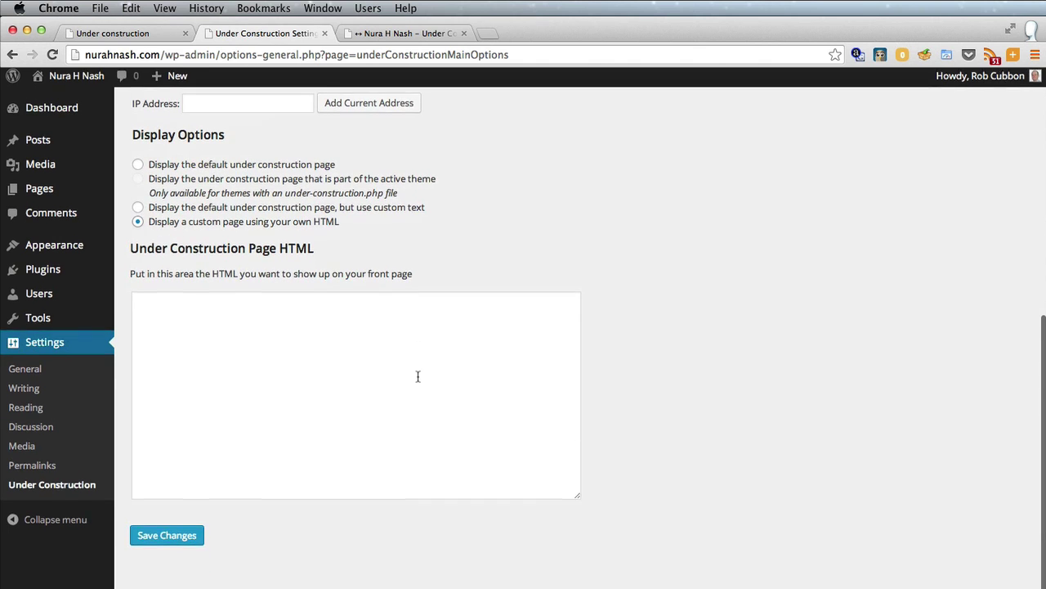
left_click(283, 368)
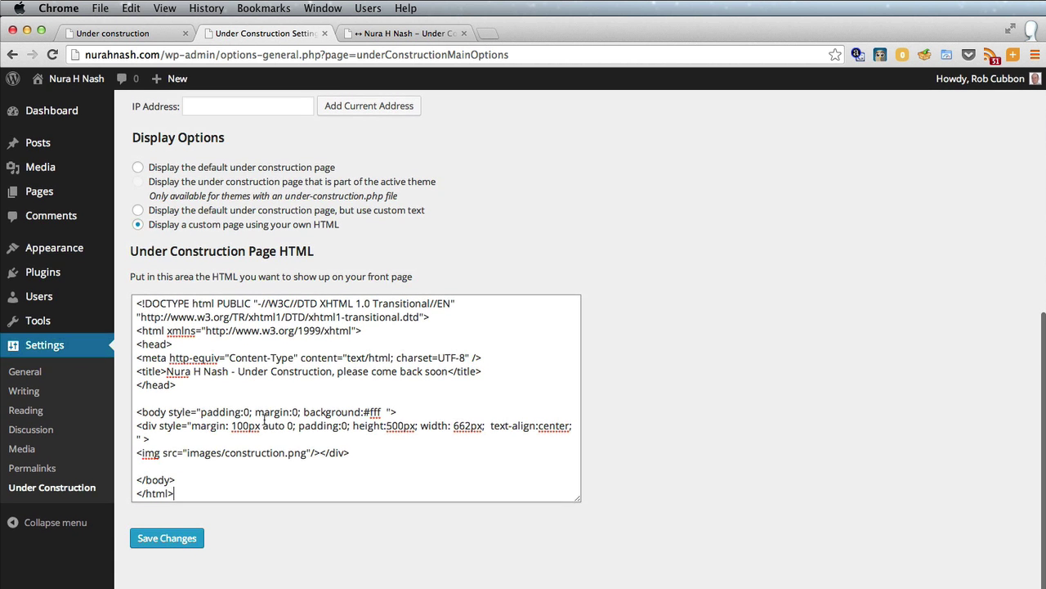
left_click_drag(308, 455, 190, 458)
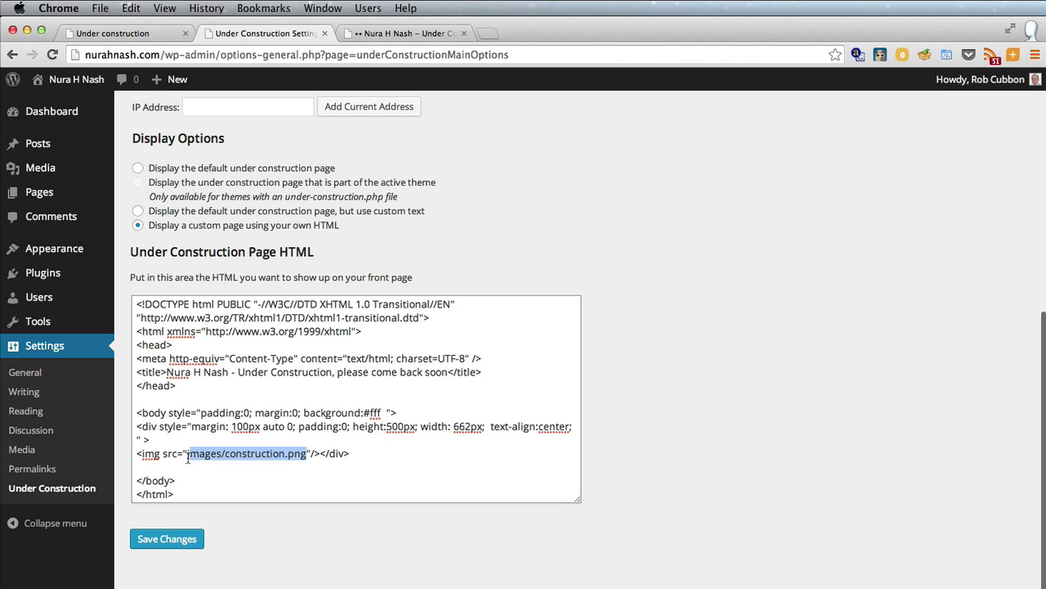
left_click(187, 456)
left_click(323, 481)
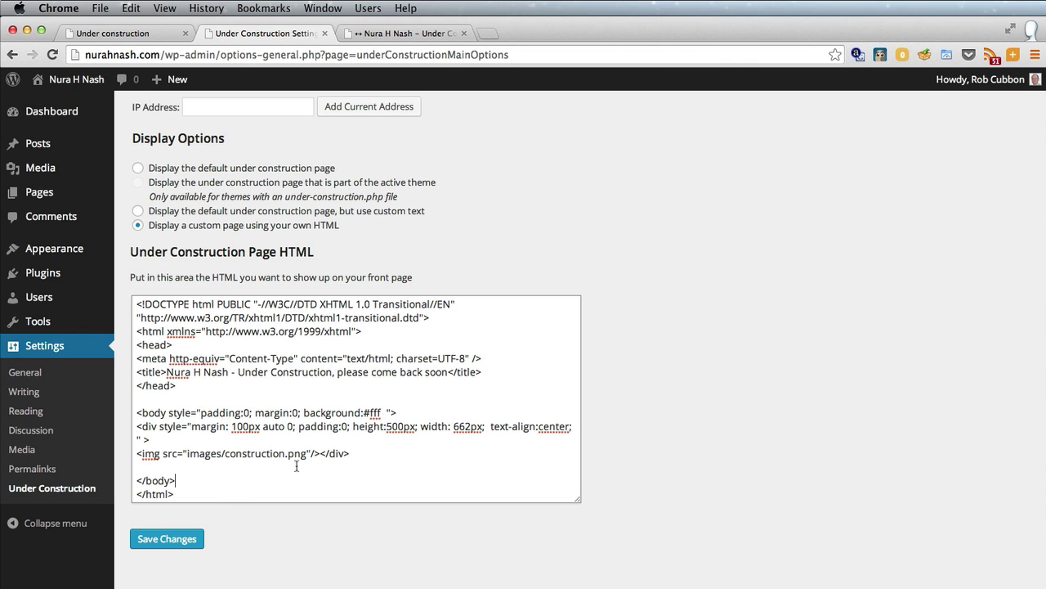
Step: Save the custom HTML setting and reload the homepage to see the logo page
left_click(155, 540)
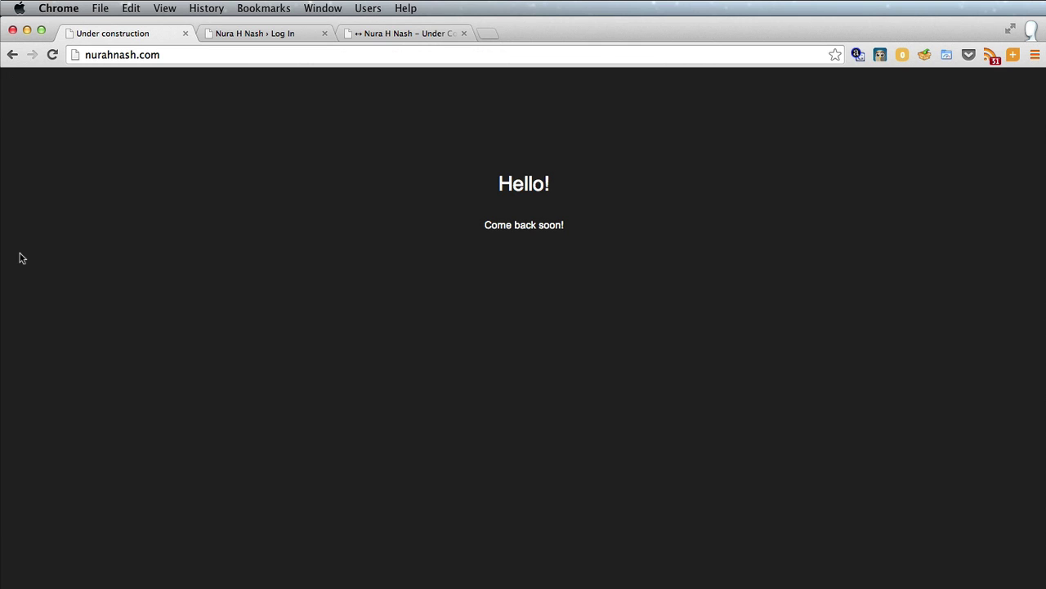
key("super+r")
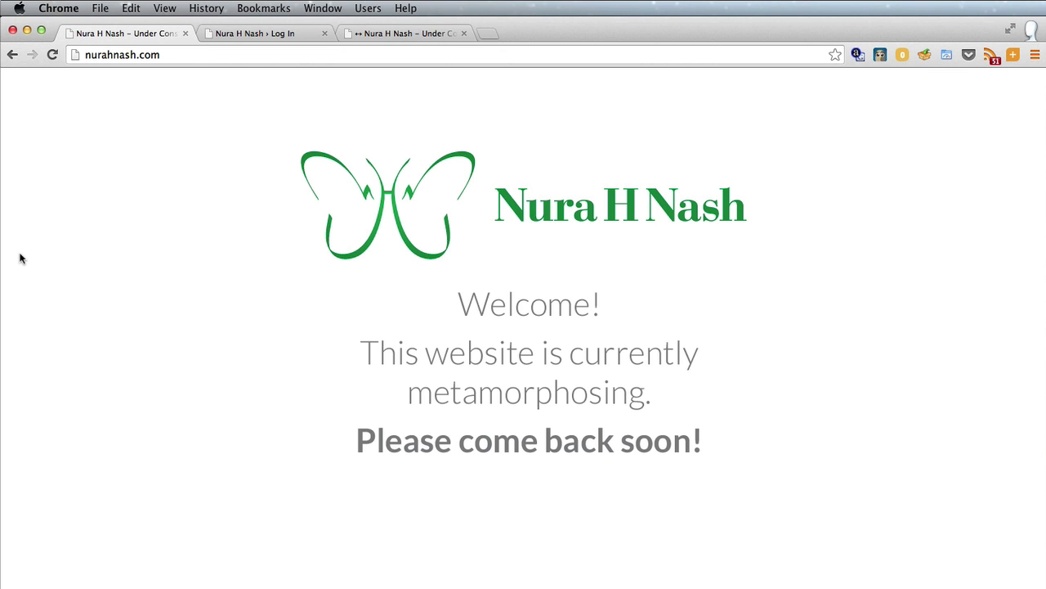